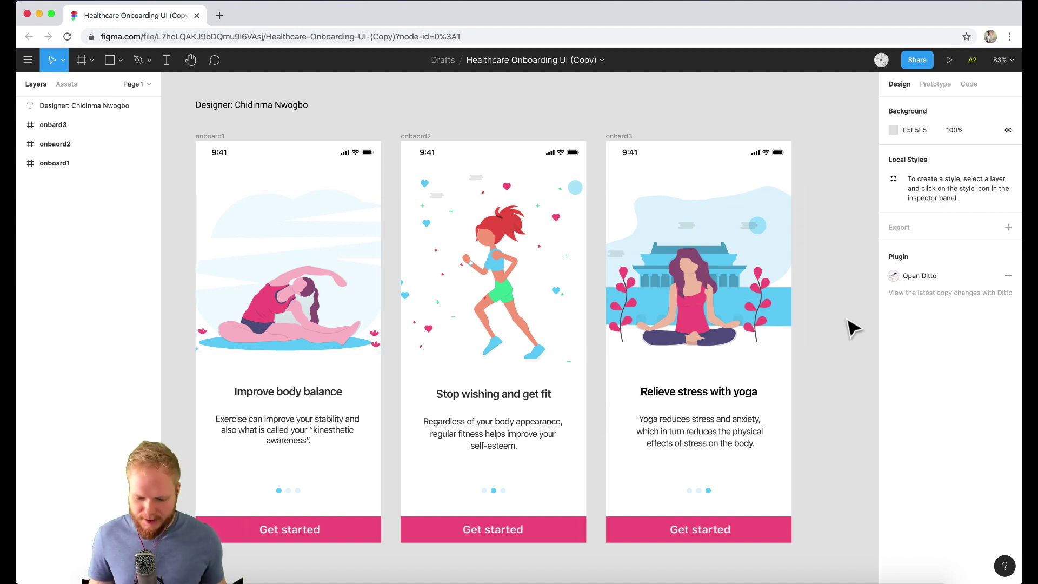
Open Figma's main menu to get to the plugins
{"action": "left_click", "coordinate": [30, 63]}
Launch the Ditto plugin, paste this Figma file's link, and connect and import it into Ditto
{"action": "mouse_move", "coordinate": [119, 252]}
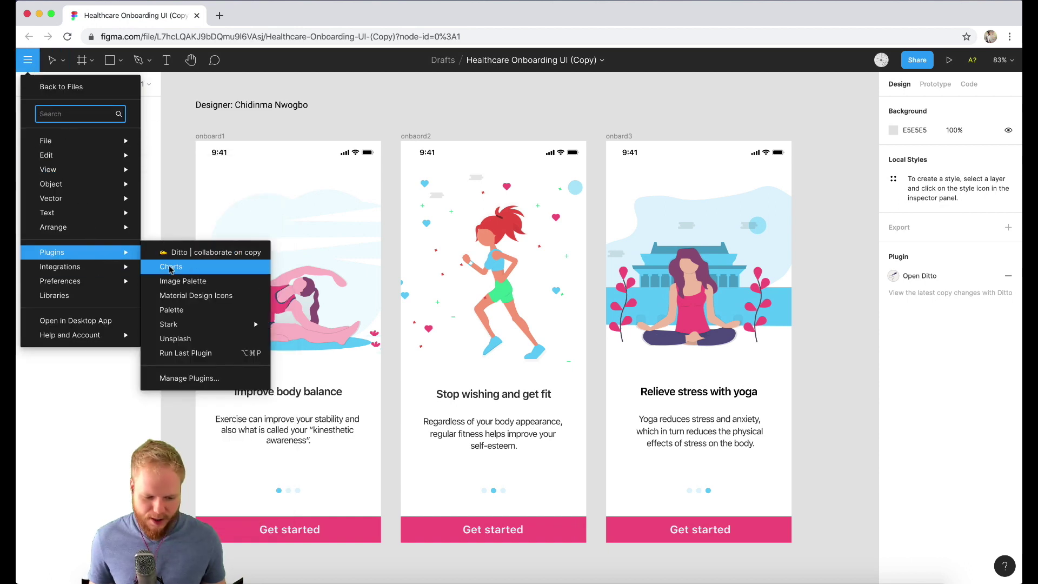
{"action": "left_click", "coordinate": [195, 253]}
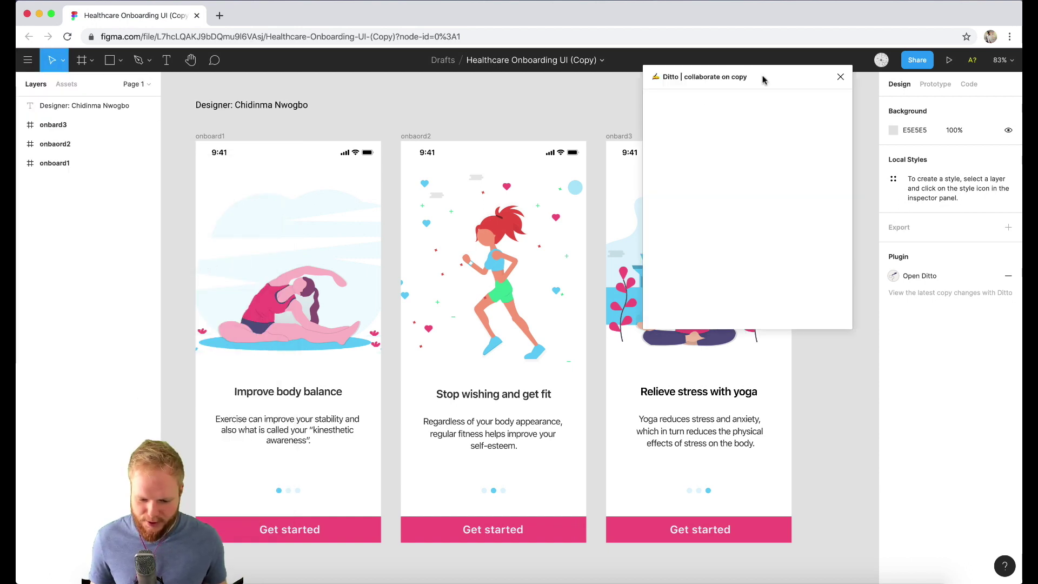
{"action": "left_click_drag", "start_coordinate": [763, 80], "coordinate": [878, 152]}
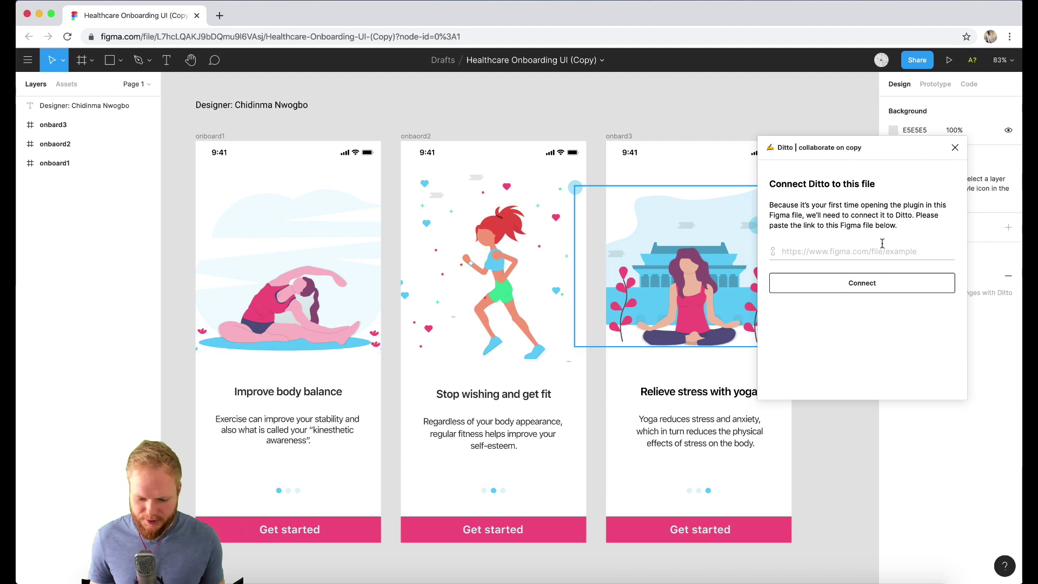
{"action": "left_click", "coordinate": [272, 38]}
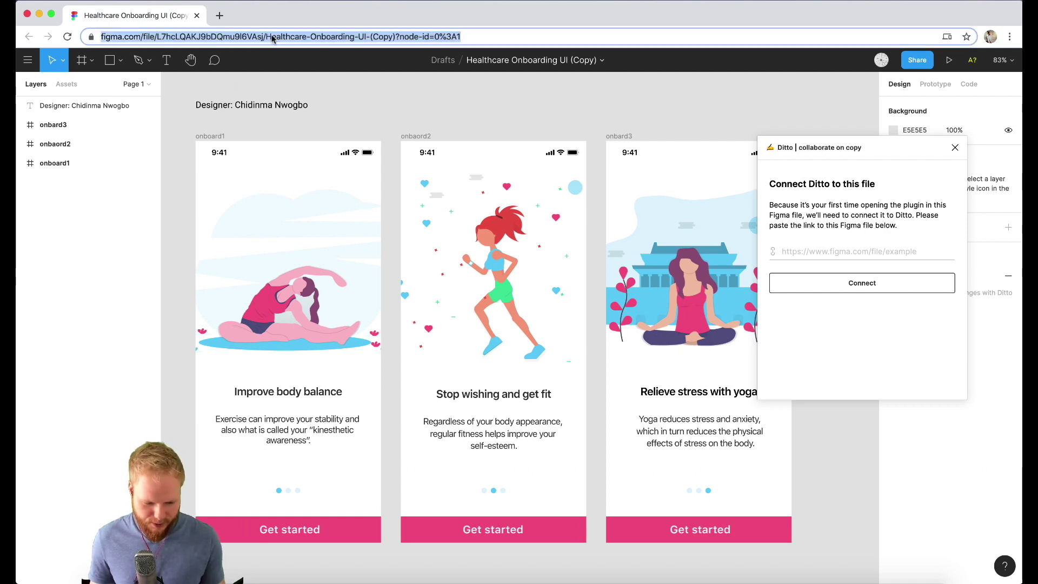
{"action": "key", "text": "super+c"}
{"action": "left_click", "coordinate": [860, 252]}
{"action": "key", "text": "super+v"}
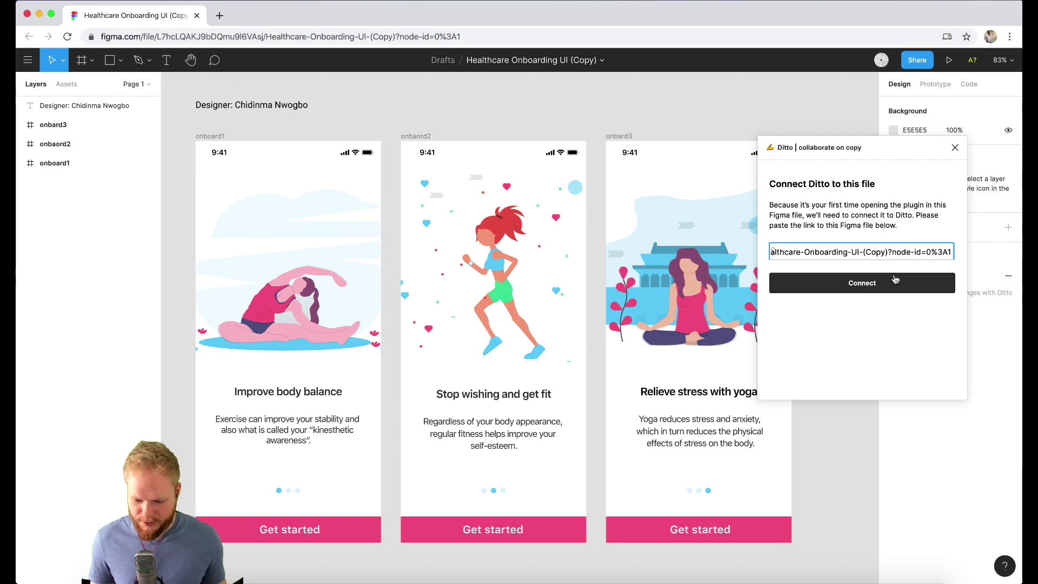
{"action": "left_click", "coordinate": [895, 279]}
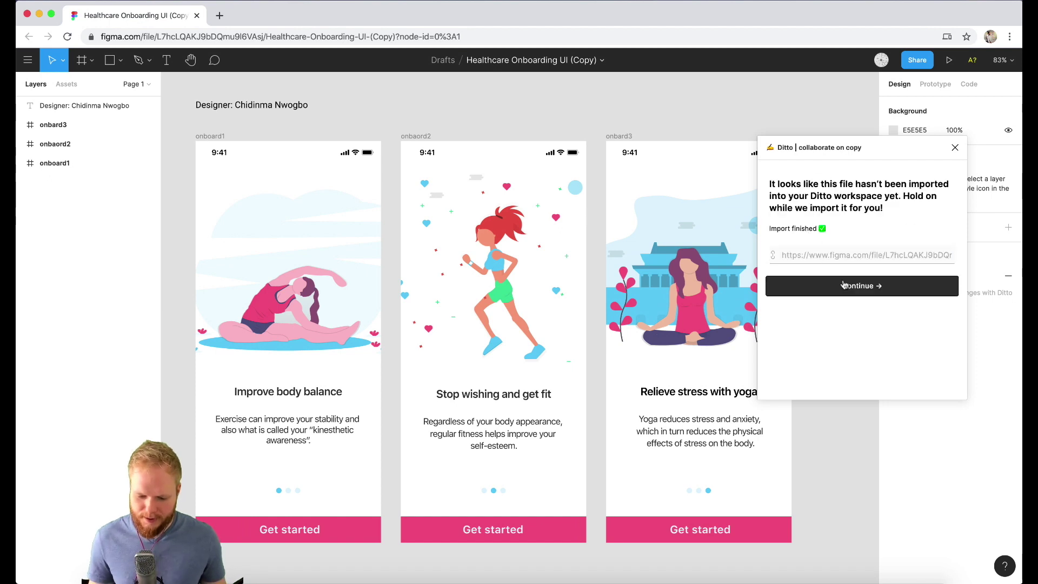
{"action": "left_click", "coordinate": [843, 285]}
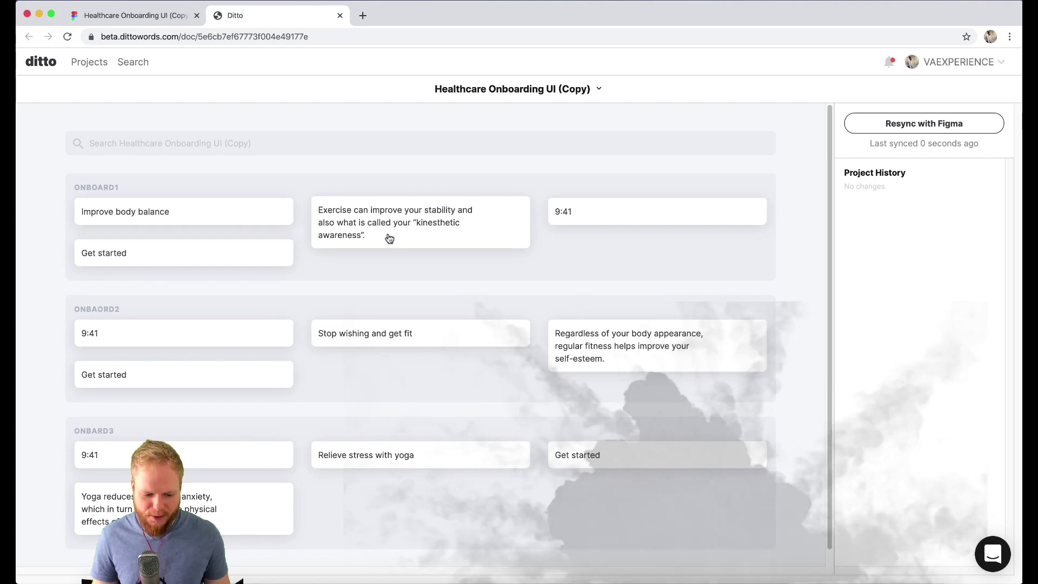
Open the onbard3 '9:41' component's details in Ditto
{"action": "left_click", "coordinate": [227, 455]}
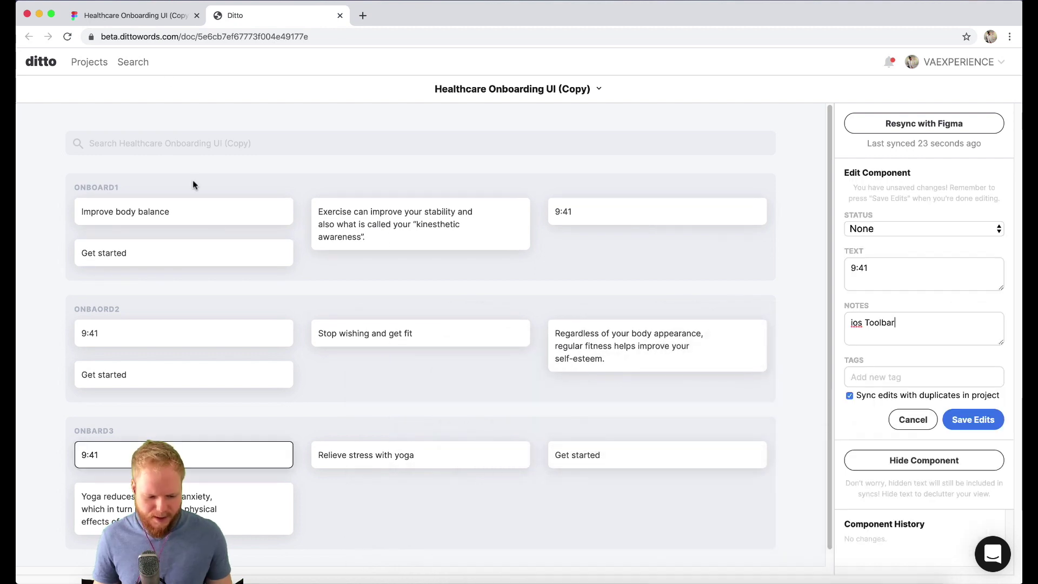
Close the Ditto plugin in Figma, check the headline and body text layers, then return to Ditto
{"action": "left_click", "coordinate": [159, 21]}
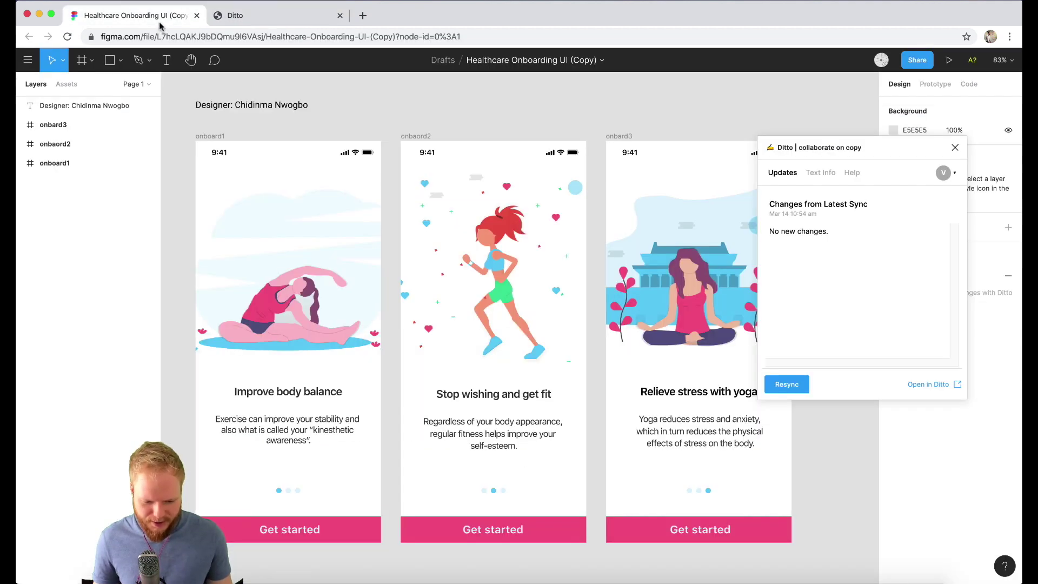
{"action": "left_click", "coordinate": [955, 147]}
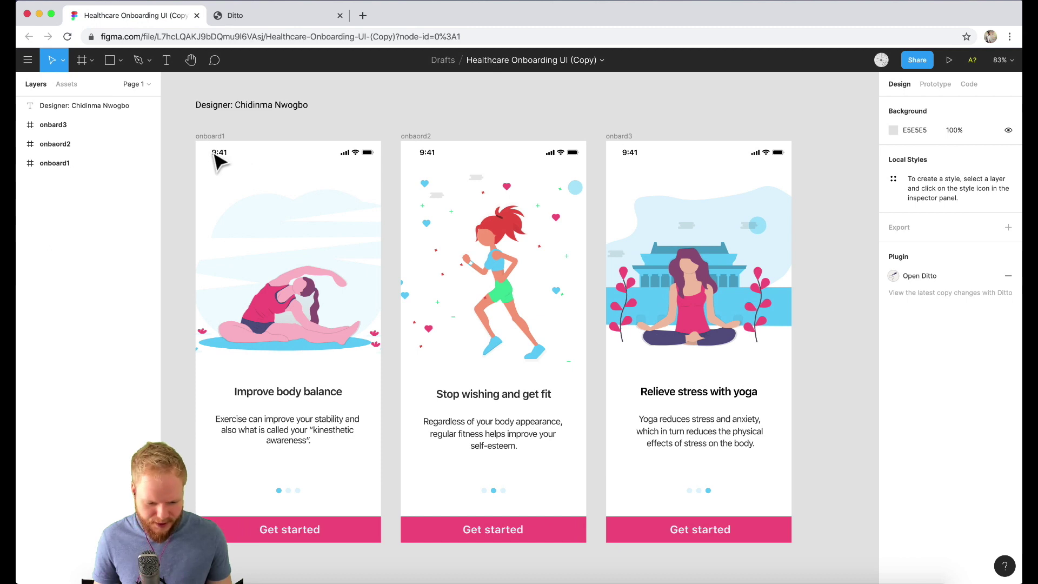
{"action": "left_click", "coordinate": [289, 392]}
{"action": "left_click", "coordinate": [544, 394]}
{"action": "left_click", "coordinate": [723, 393]}
{"action": "left_click", "coordinate": [697, 431]}
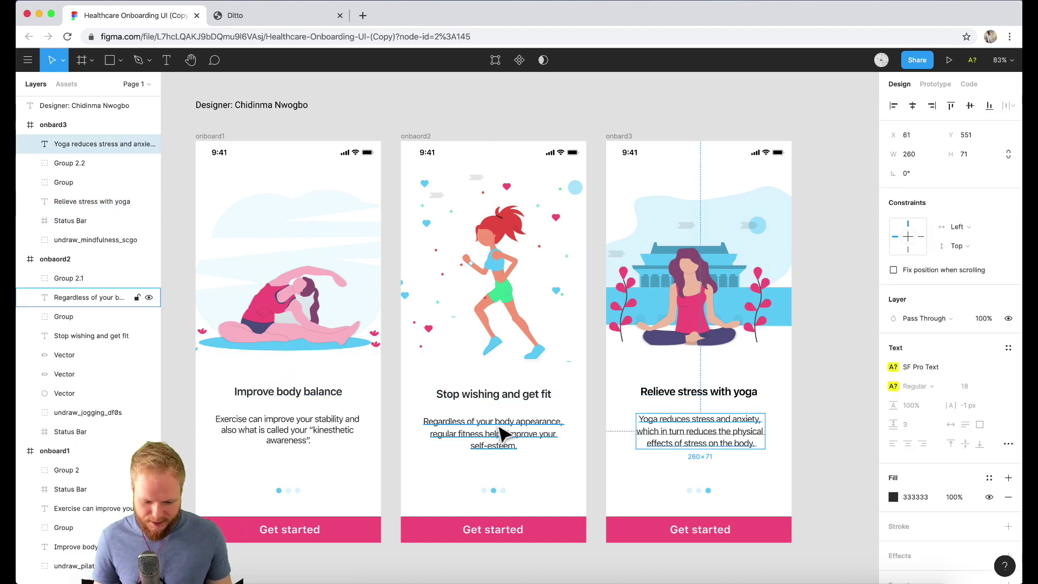
{"action": "left_click", "coordinate": [500, 432]}
{"action": "left_click", "coordinate": [274, 430]}
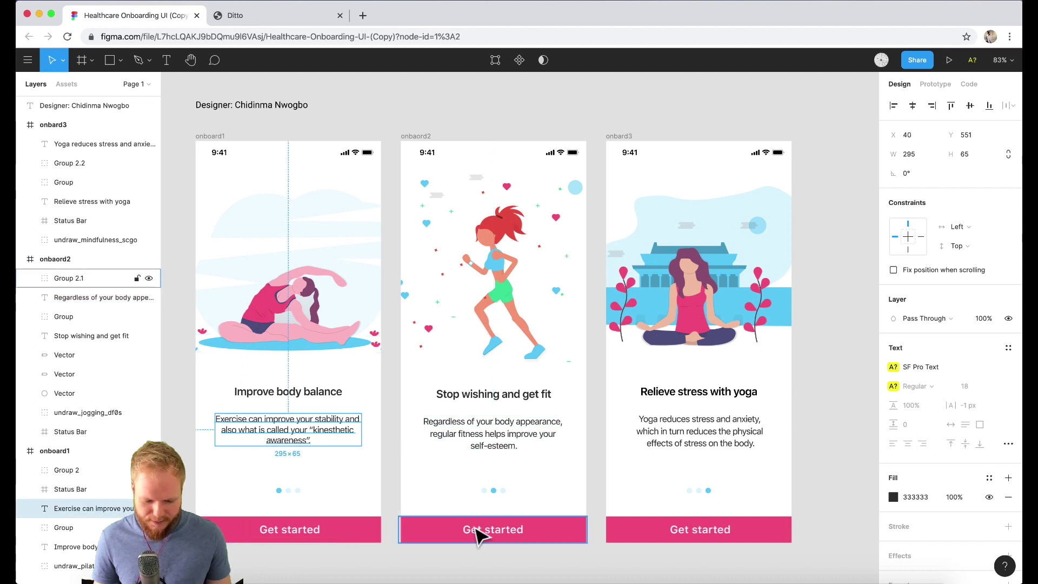
{"action": "left_click", "coordinate": [235, 15]}
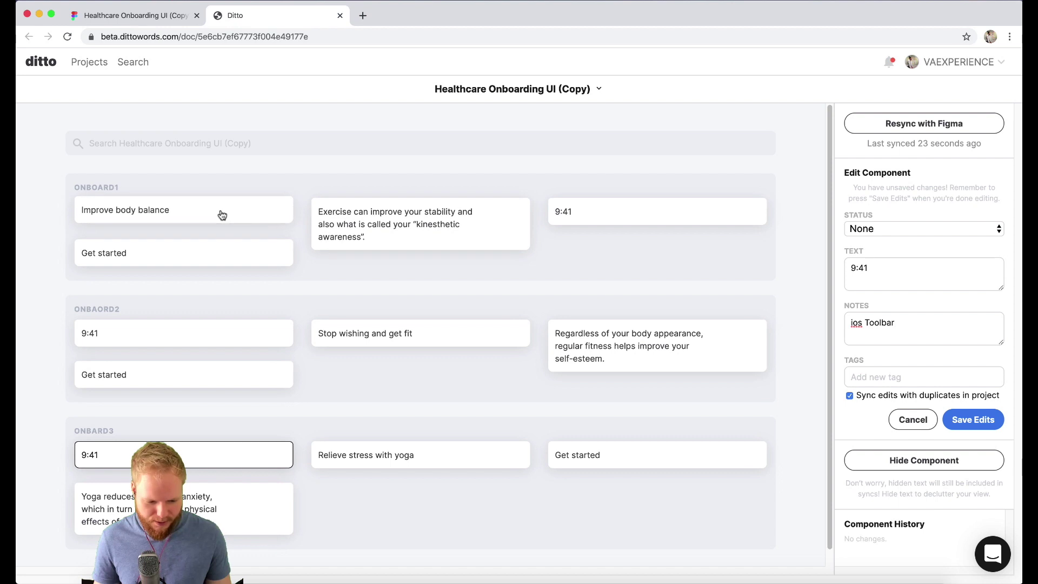
Open the onboard1 'Improve body balance' headline in Ditto's editor with its text field active
{"action": "left_click", "coordinate": [121, 212]}
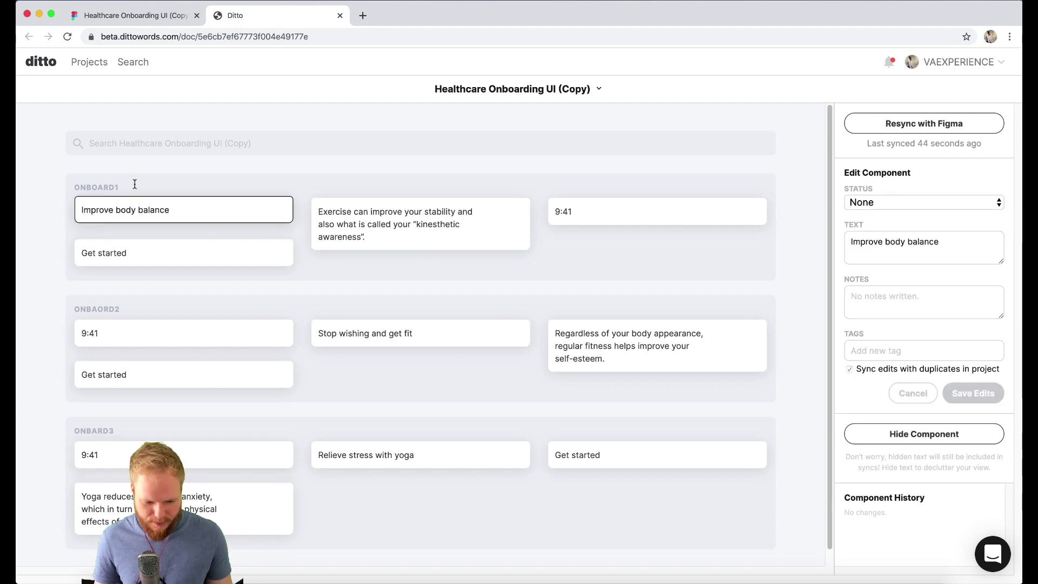
{"action": "left_click", "coordinate": [164, 17]}
{"action": "left_click", "coordinate": [261, 18]}
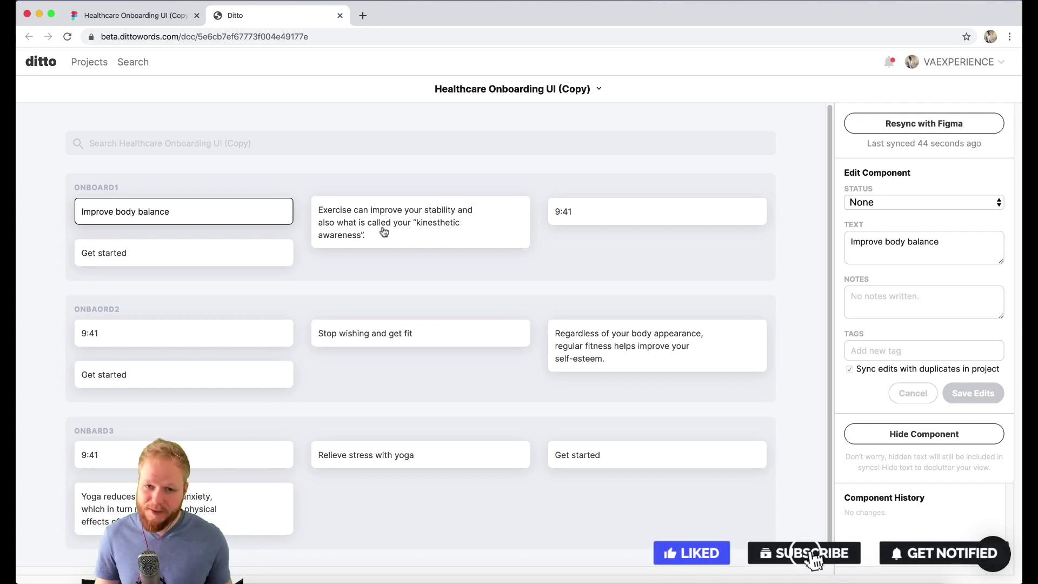
{"action": "left_click", "coordinate": [195, 218]}
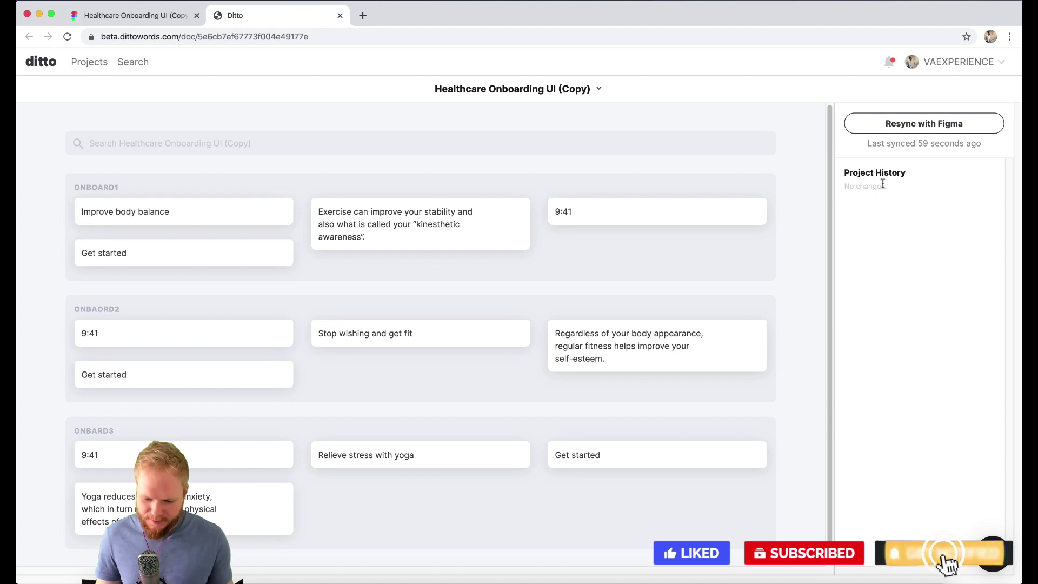
{"action": "left_click", "coordinate": [201, 212]}
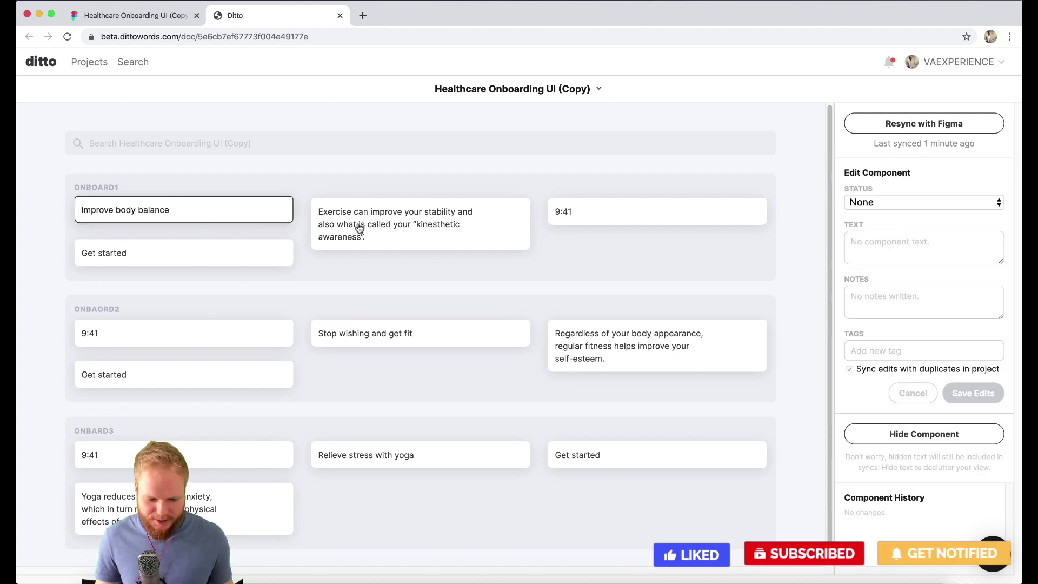
{"action": "left_click", "coordinate": [956, 242]}
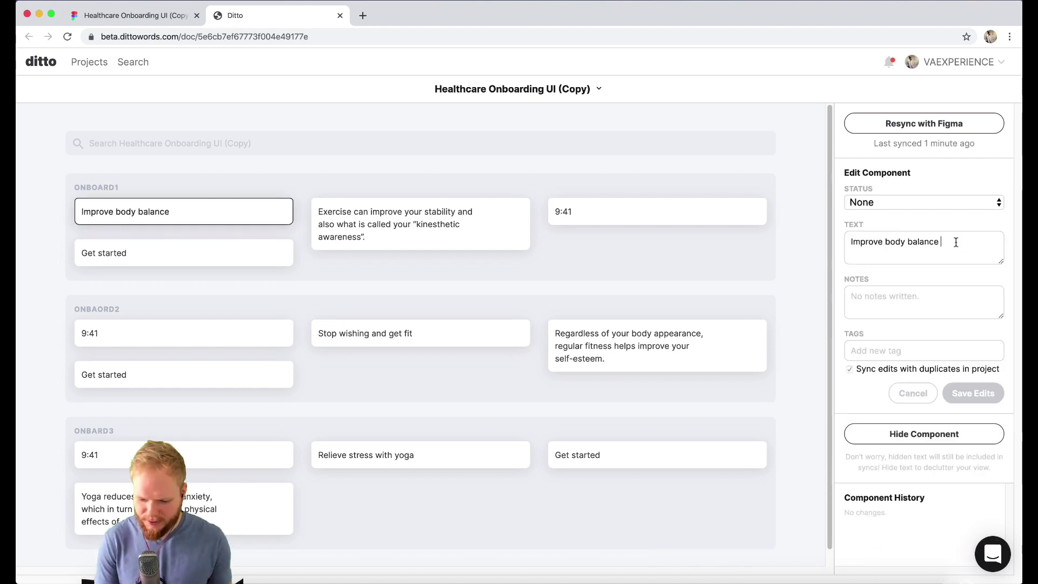
Rewrite the headline as 'Balance yourself thin' and tag it campaign and 2020
{"action": "key", "text": "super+a"}
{"action": "type", "text": "Balance"}
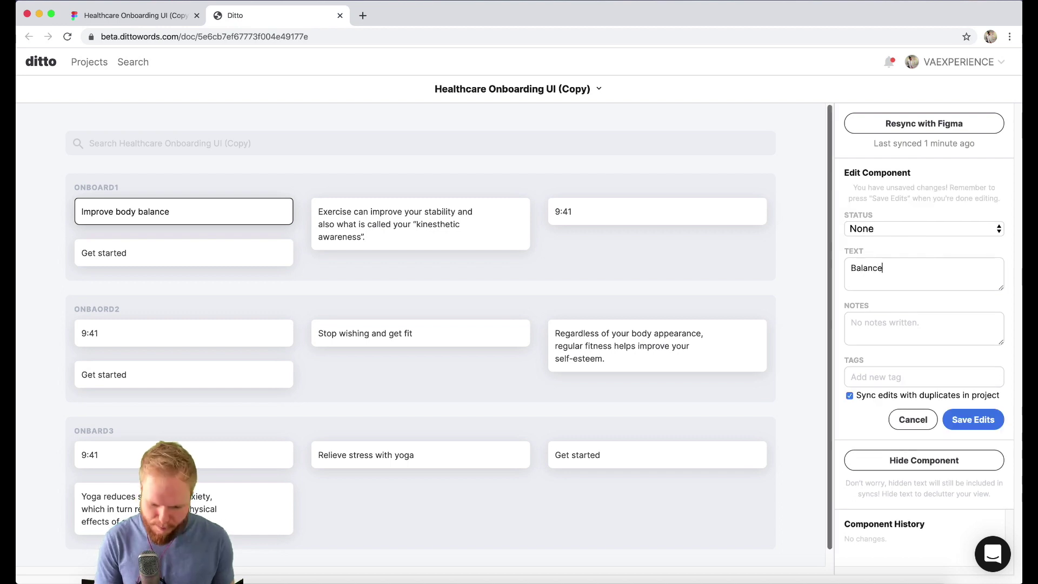
{"action": "type", "text": " yourself thin"}
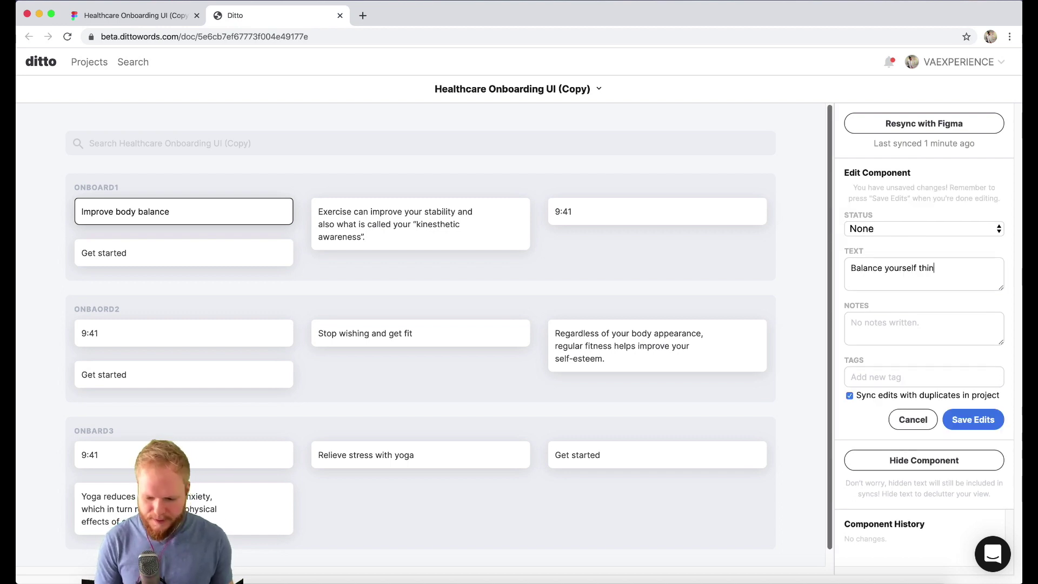
{"action": "left_click", "coordinate": [884, 376]}
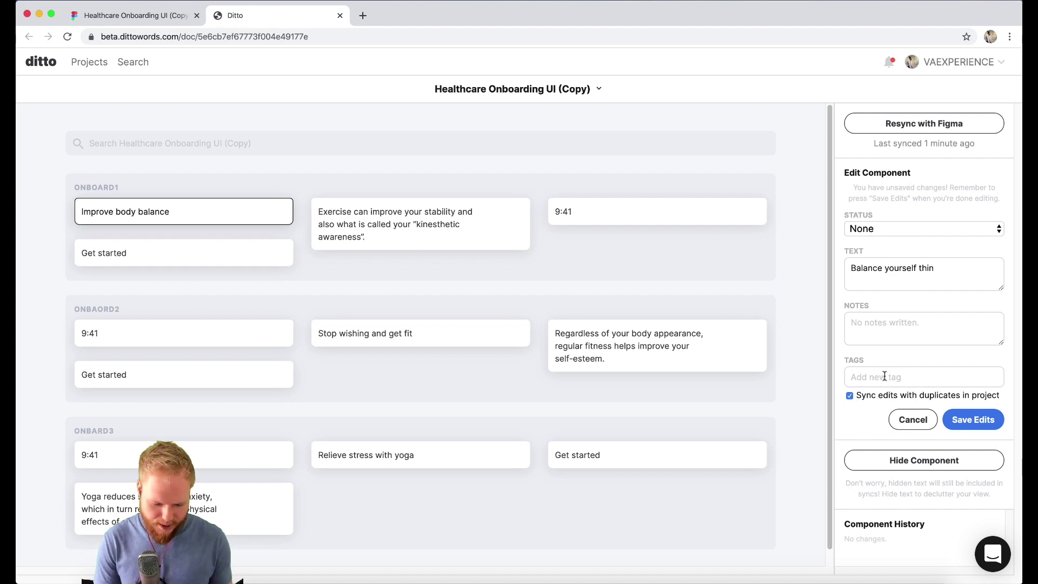
{"action": "type", "text": "campaign"}
{"action": "key", "text": "Return"}
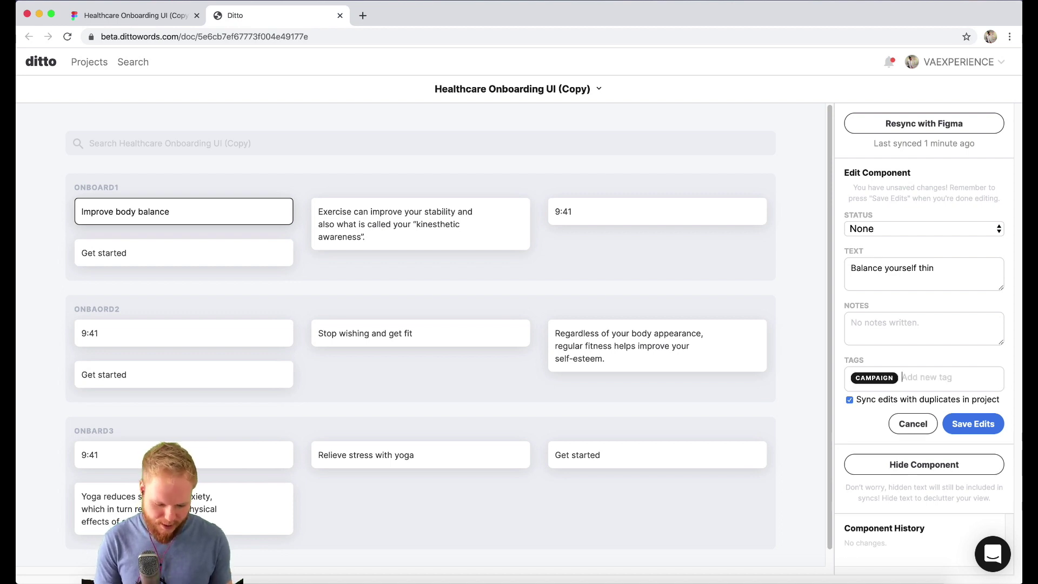
{"action": "type", "text": "2020"}
{"action": "key", "text": "Return"}
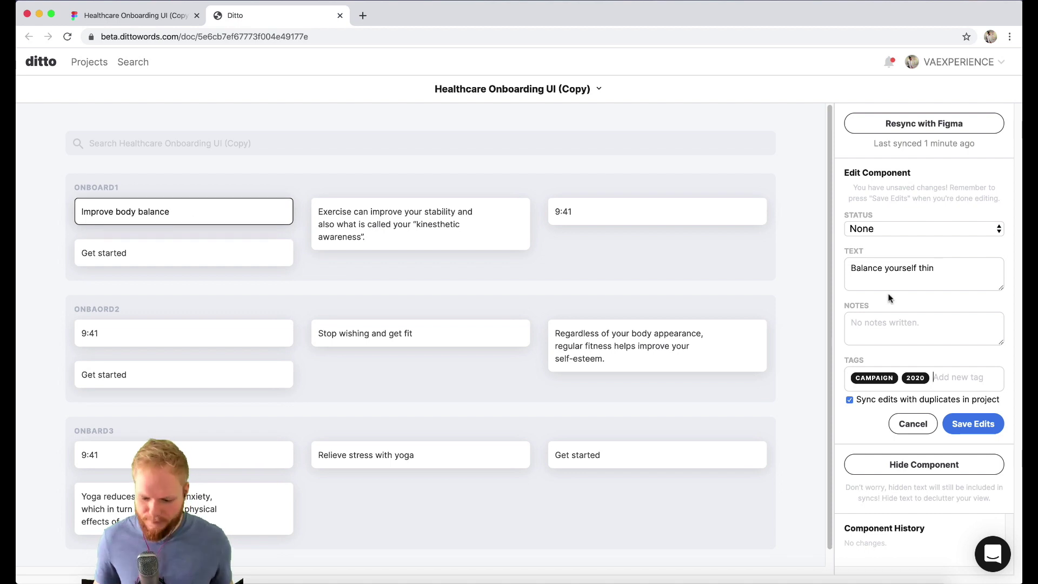
Set the headline's status to Final, save the edits, and resync the project with Figma
{"action": "left_click", "coordinate": [922, 228]}
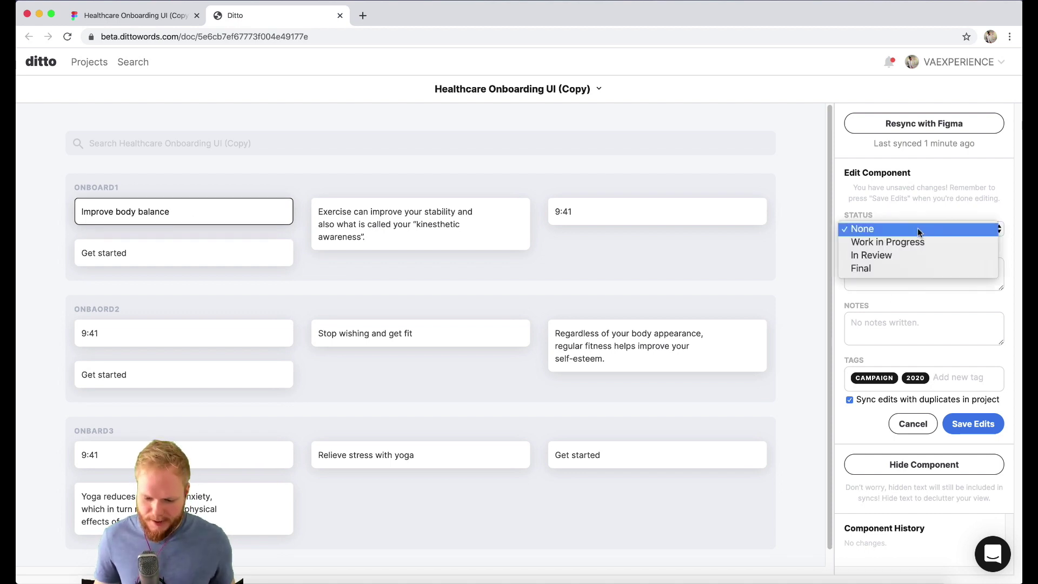
{"action": "left_click", "coordinate": [878, 268]}
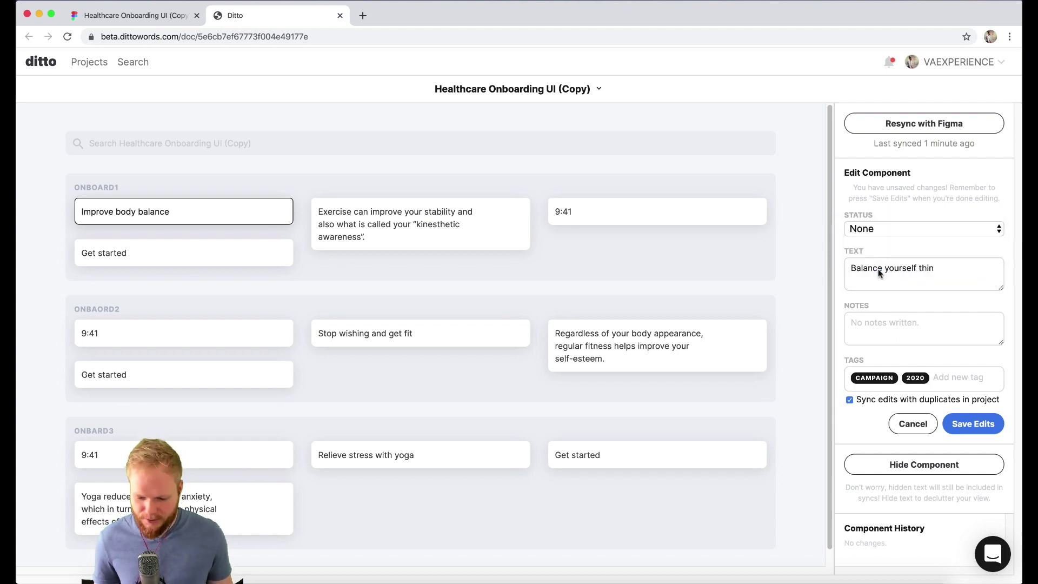
{"action": "left_click", "coordinate": [972, 424]}
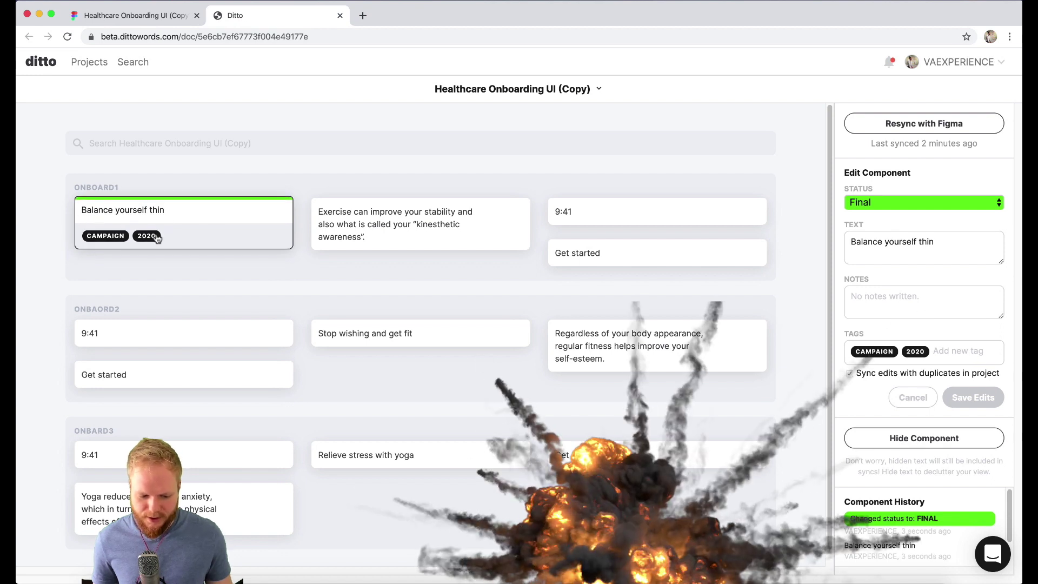
{"action": "left_click", "coordinate": [938, 122]}
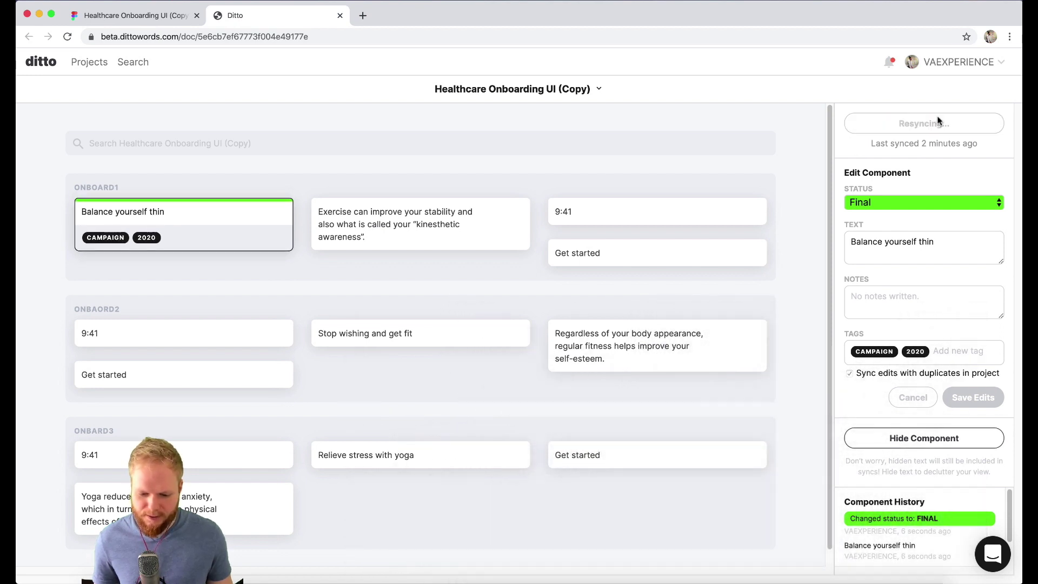
Run the Ditto plugin in Figma to pull in 'Balance yourself thin' on onboard1, then return to Ditto
{"action": "left_click", "coordinate": [131, 19]}
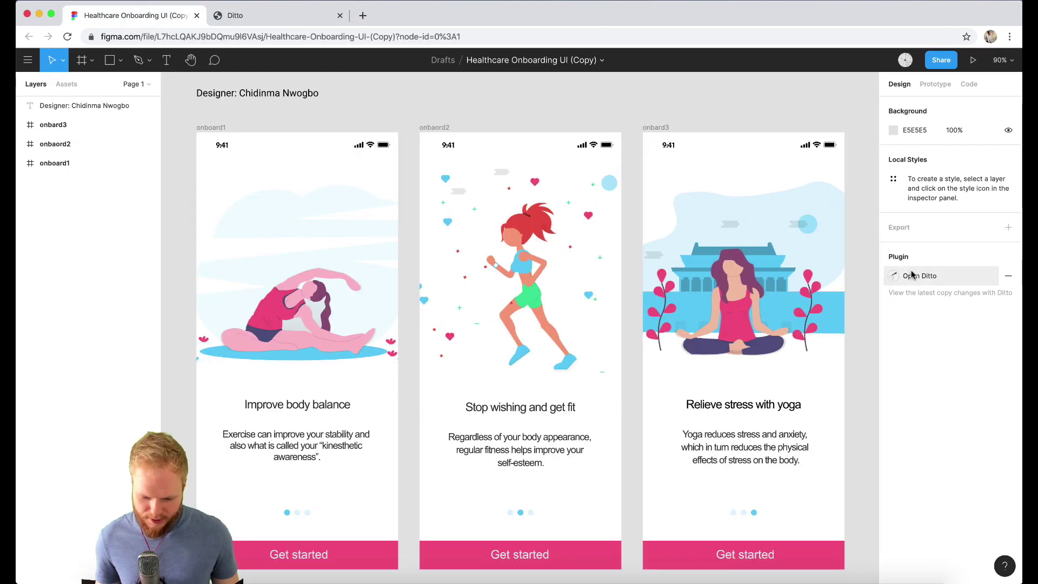
{"action": "left_click", "coordinate": [906, 275]}
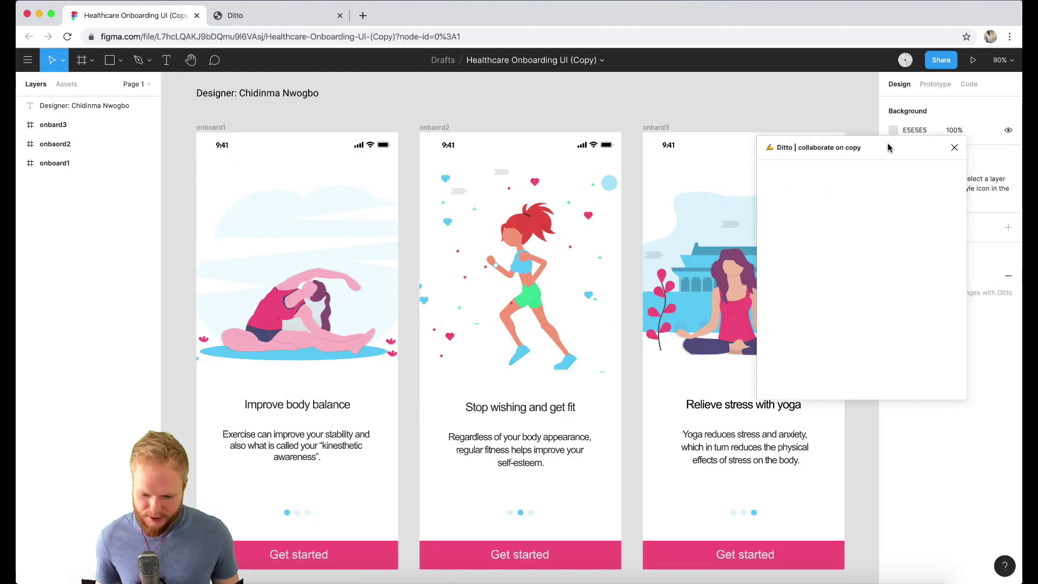
{"action": "left_click_drag", "start_coordinate": [886, 147], "coordinate": [816, 110]}
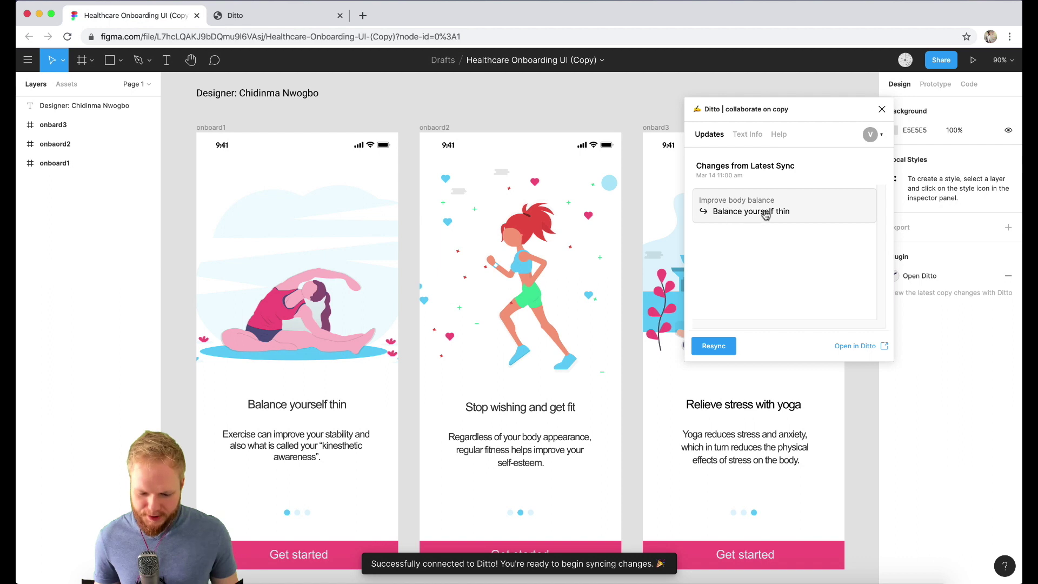
{"action": "left_click", "coordinate": [764, 214]}
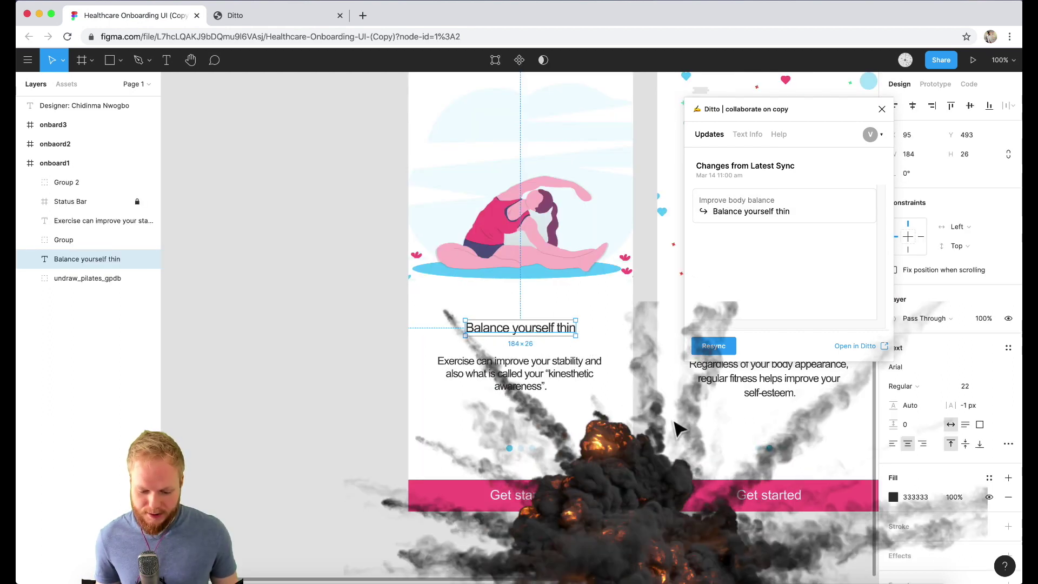
{"action": "left_click", "coordinate": [624, 553]}
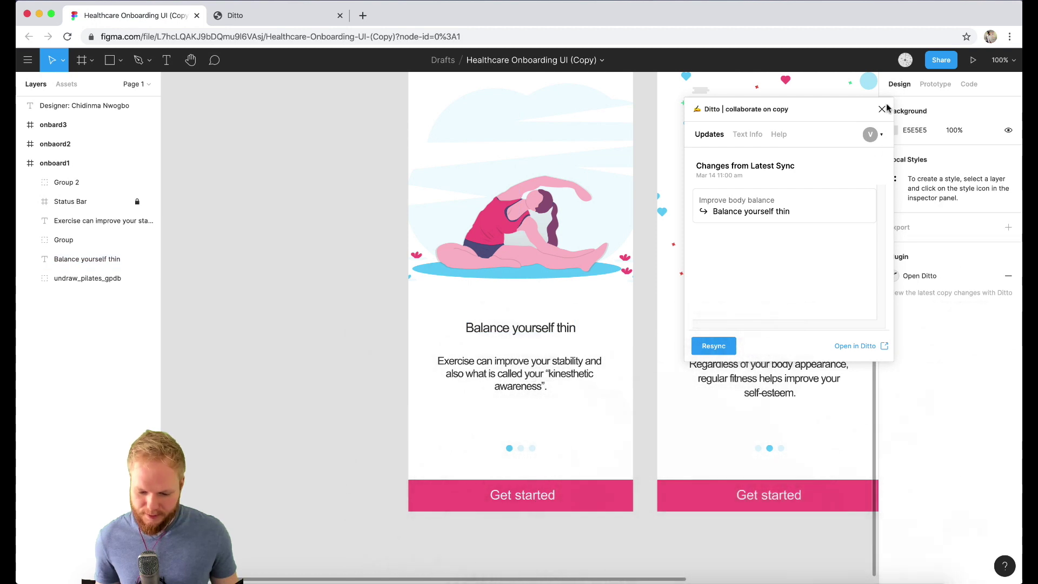
{"action": "left_click", "coordinate": [881, 110]}
{"action": "scroll", "coordinate": [565, 466], "scroll_direction": "right", "scroll_amount": 3}
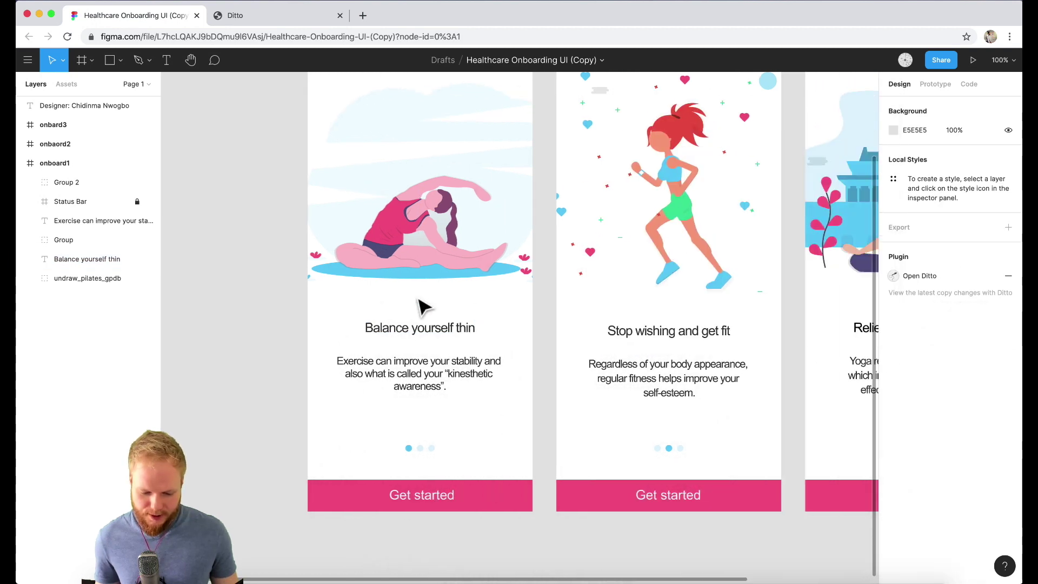
{"action": "left_click", "coordinate": [274, 15]}
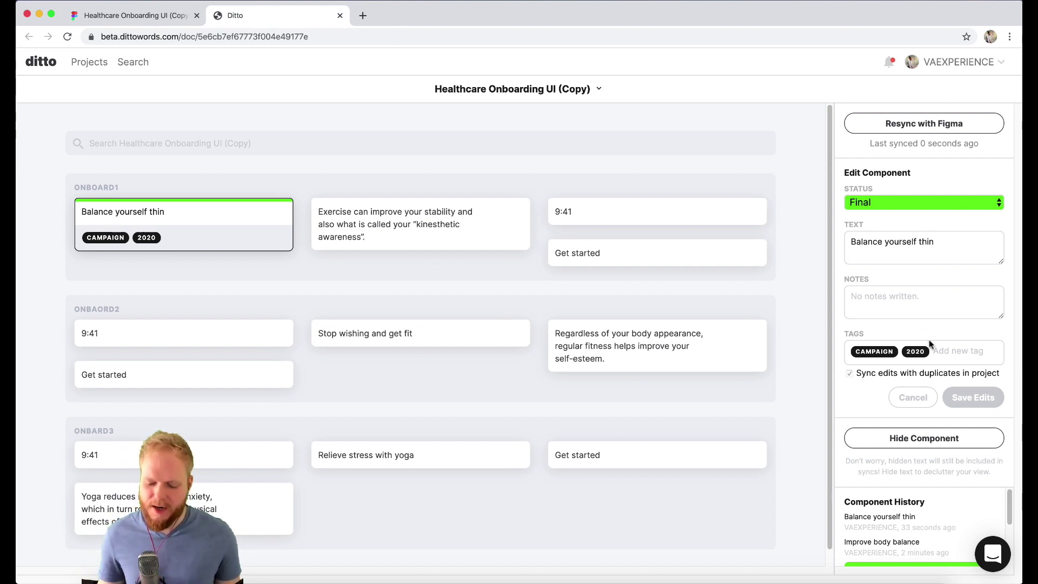
Scroll through the Ditto project's component list
{"action": "scroll", "coordinate": [909, 521], "scroll_direction": "down", "scroll_amount": 1}
{"action": "scroll", "coordinate": [906, 508], "scroll_direction": "up", "scroll_amount": 1}
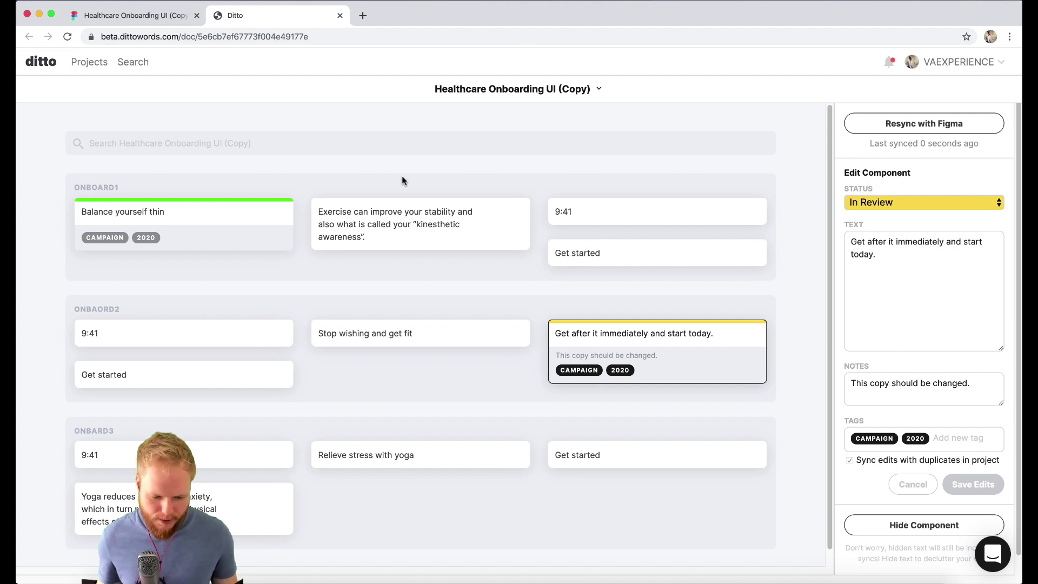
Search the project and filter the components down to the CAMPAIGN tag only
{"action": "left_click", "coordinate": [414, 149]}
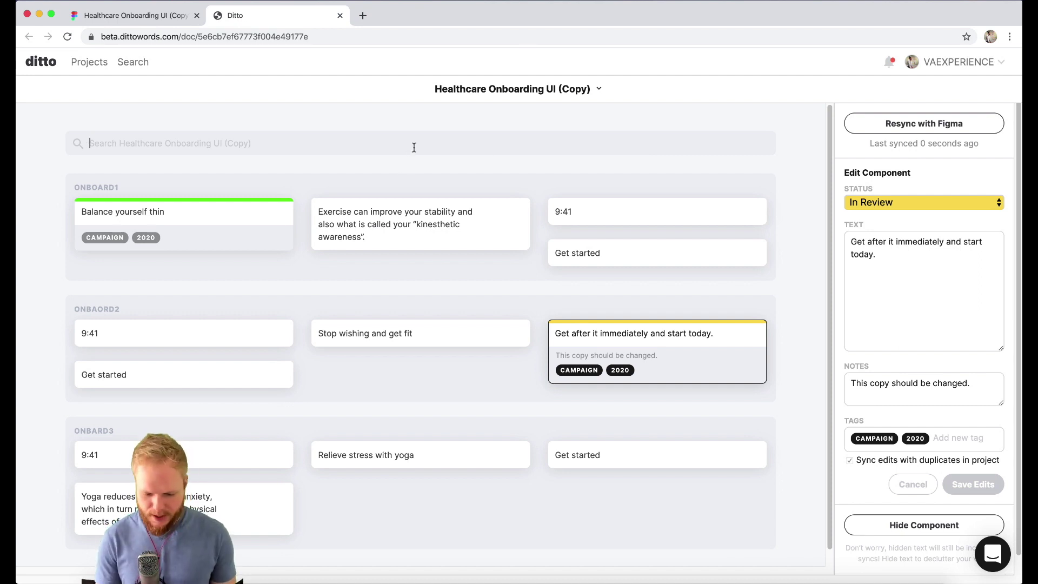
{"action": "key", "text": "Return"}
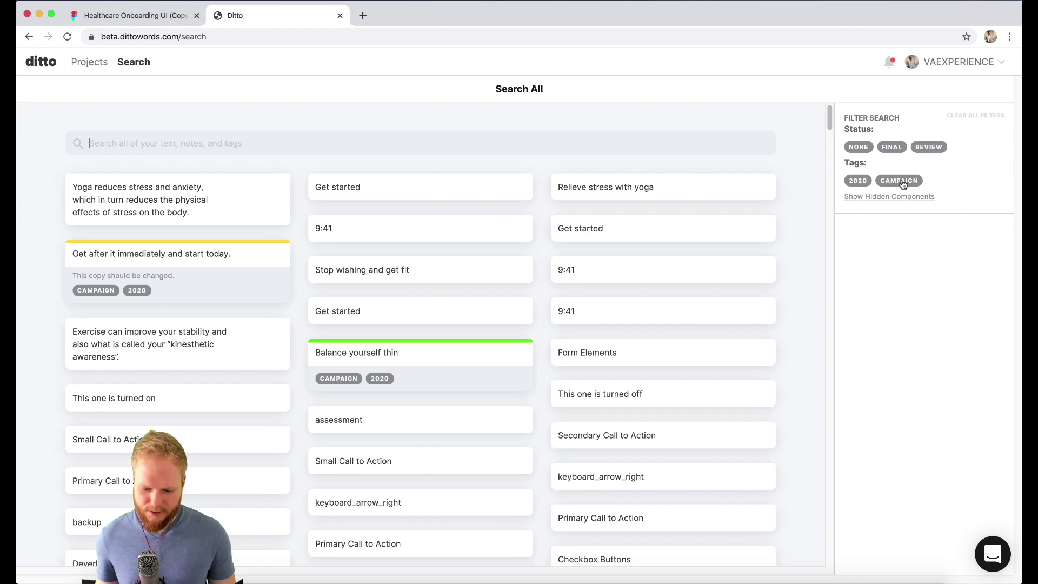
{"action": "left_click", "coordinate": [859, 187]}
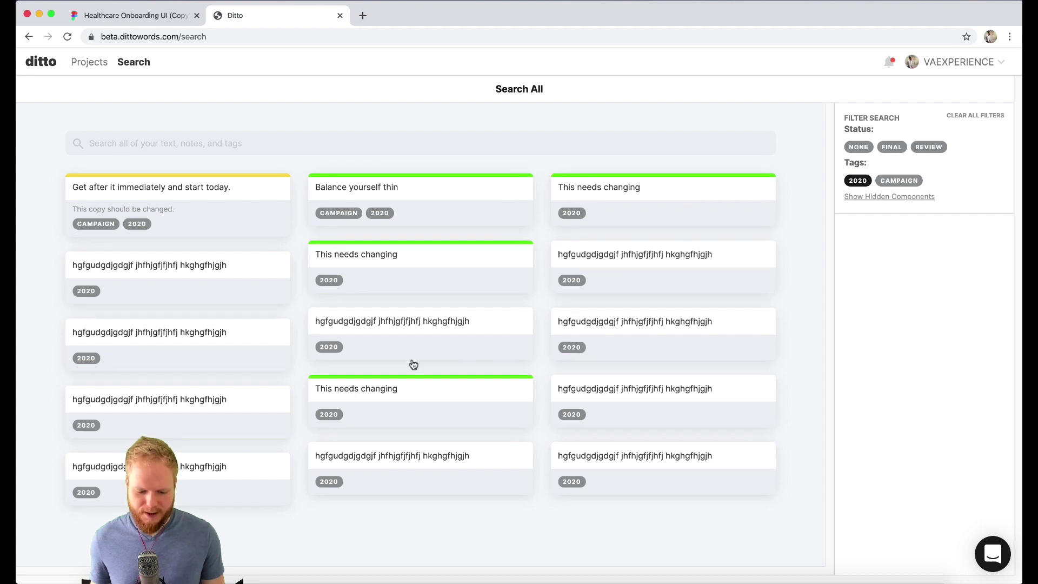
{"action": "left_click", "coordinate": [917, 182]}
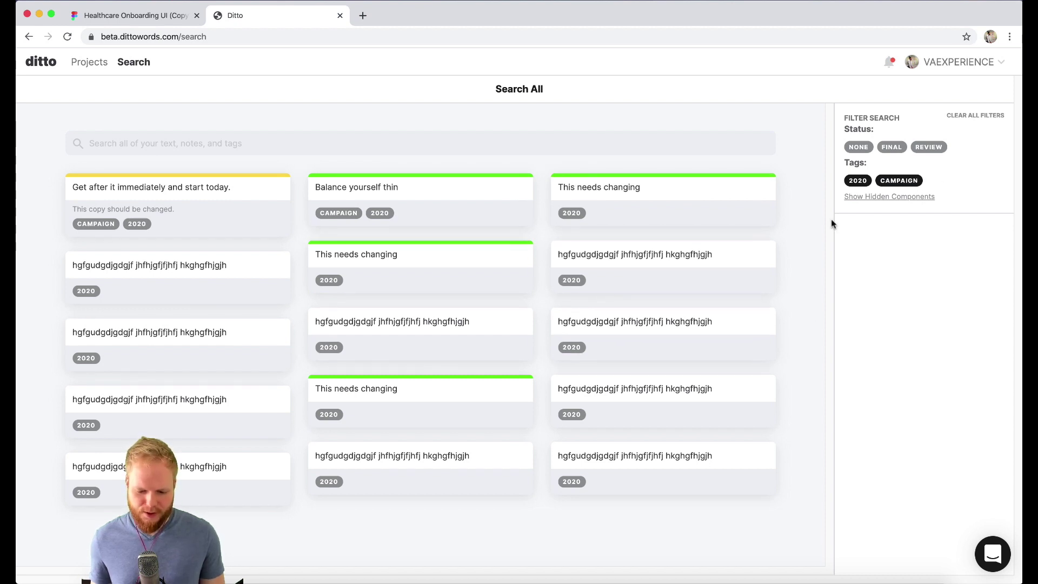
{"action": "left_click", "coordinate": [852, 185]}
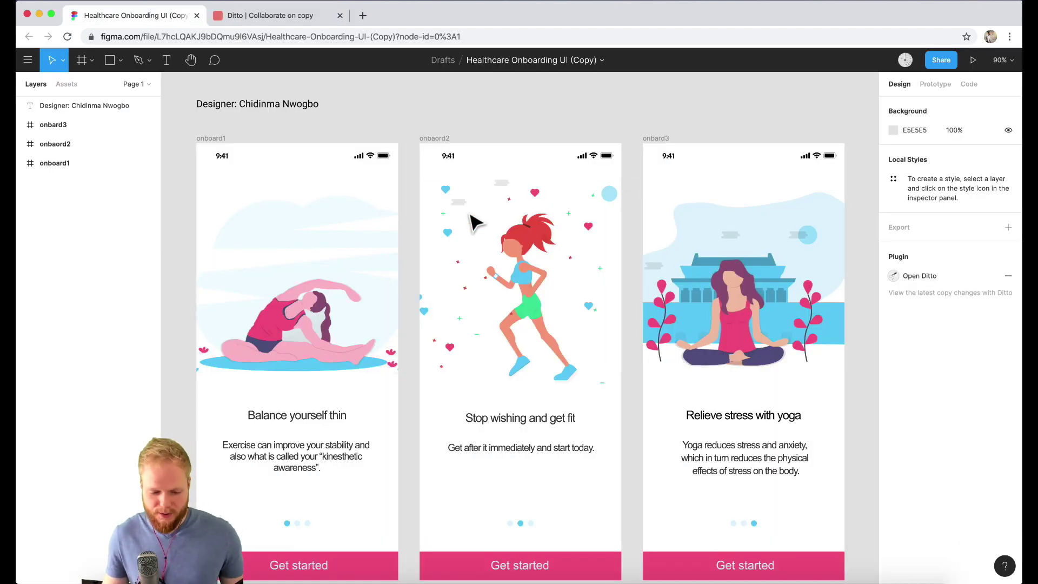
Switch to the Ditto website and select the dittowords.com address
{"action": "left_click", "coordinate": [226, 21]}
{"action": "left_click", "coordinate": [97, 36]}
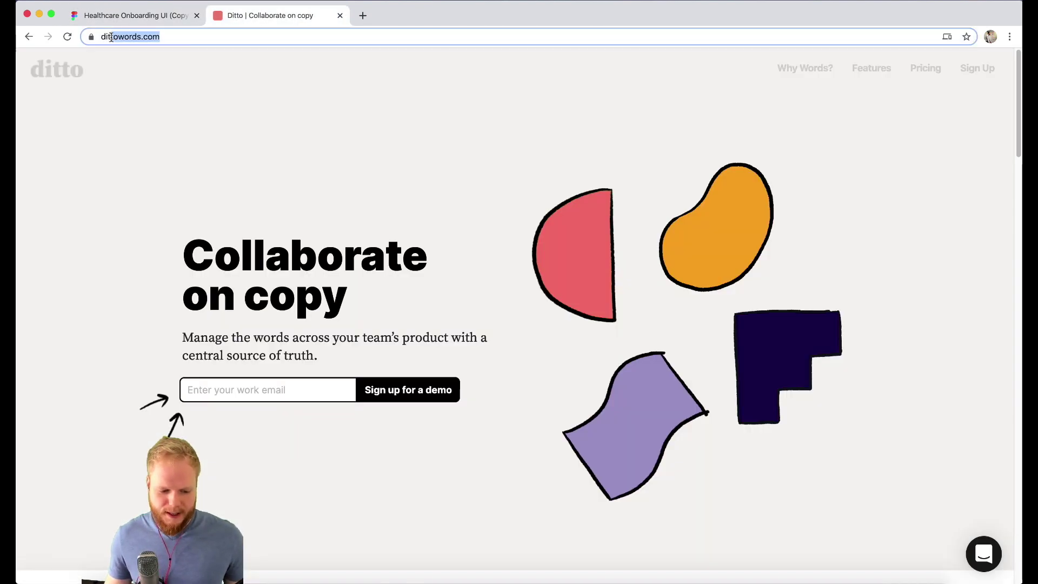